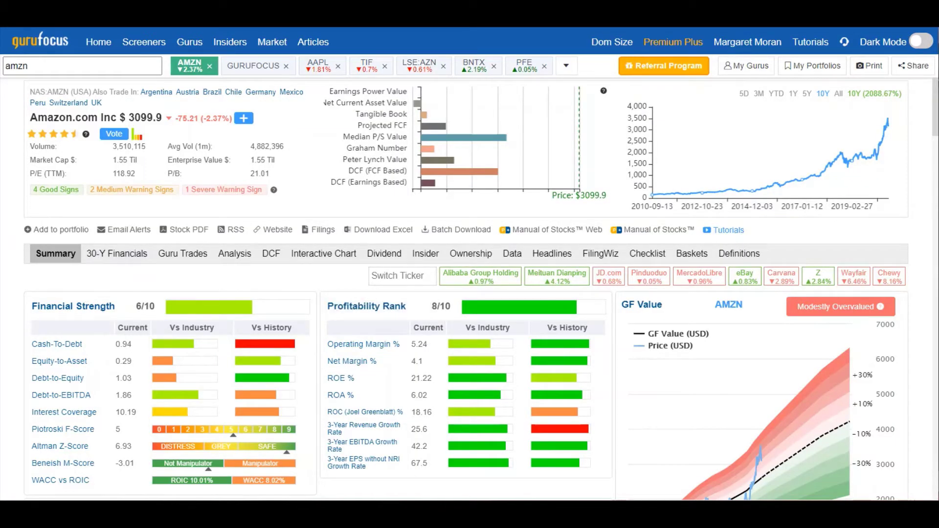
Show Amazon's Checklist section and browse the predefined checklists, keeping GuruFocus Default CheckList selected.
left_click(649, 255)
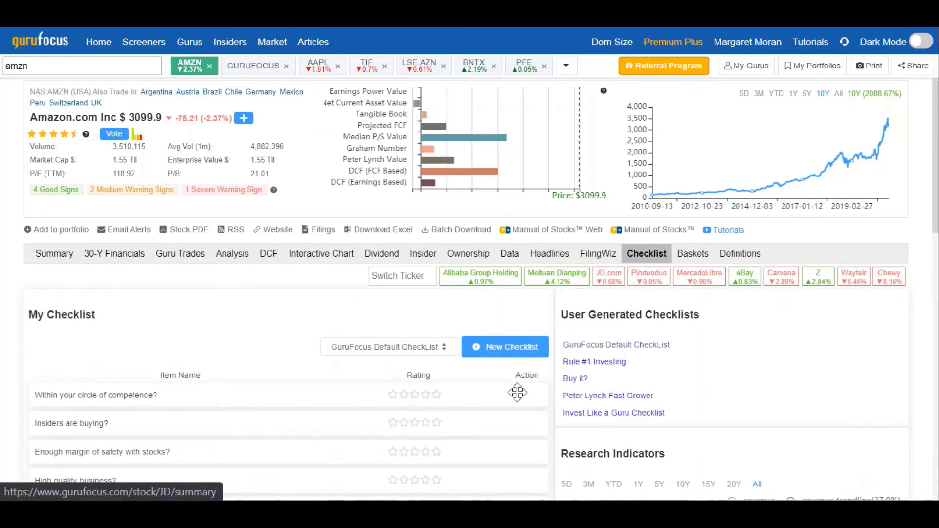
scroll(472, 457, "down", 5)
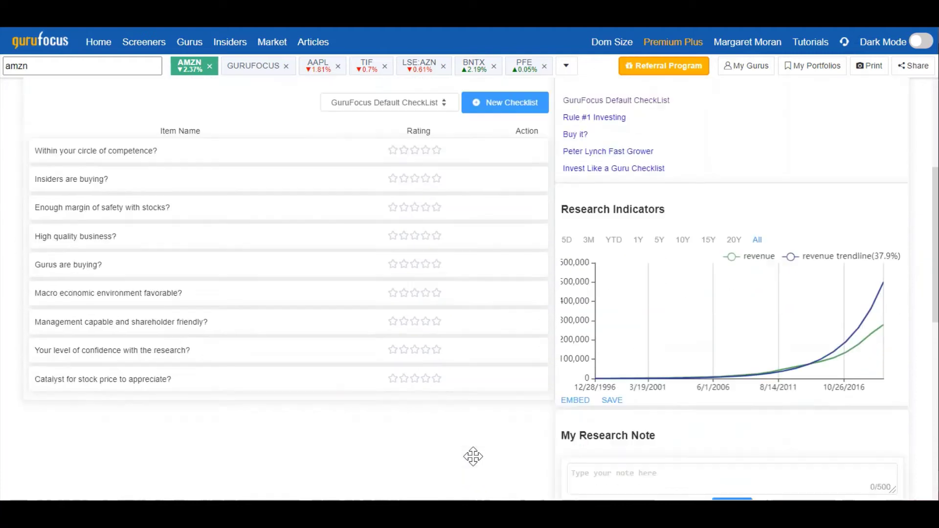
scroll(465, 377, "up", 4)
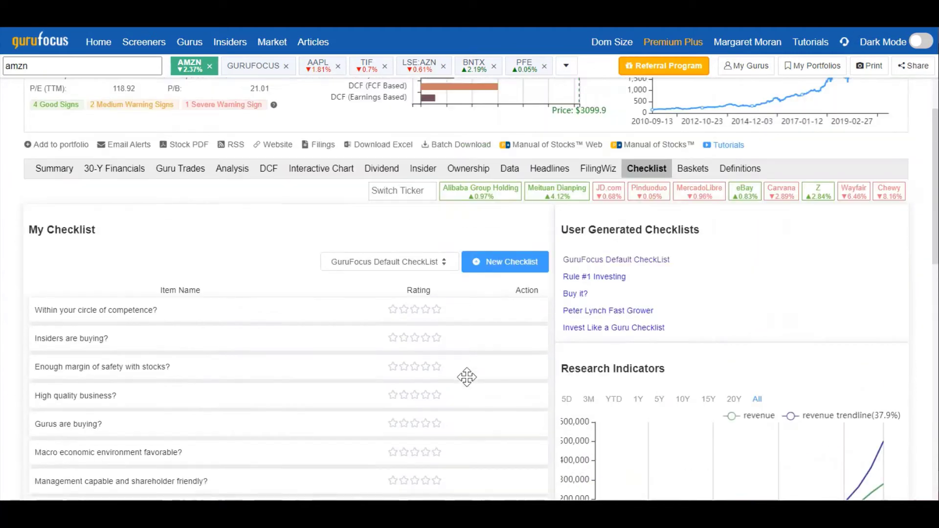
left_click(415, 268)
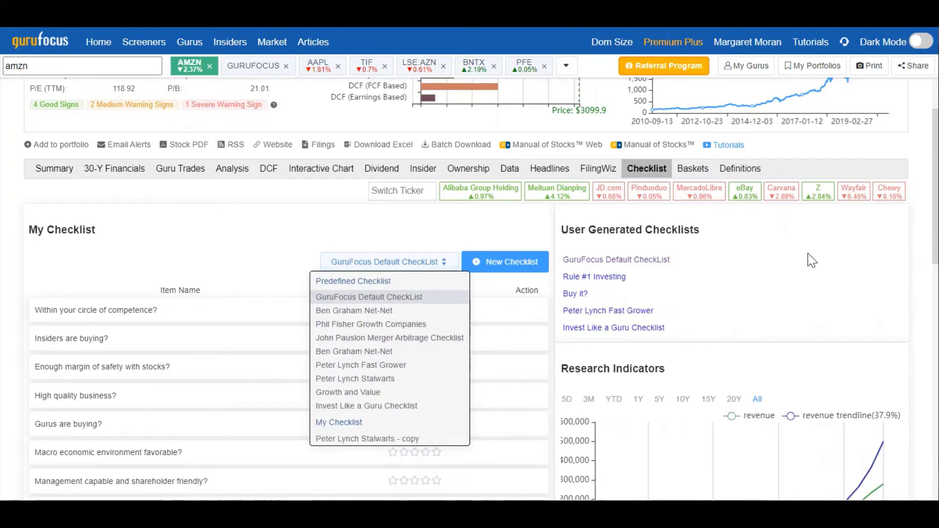
left_click(735, 264)
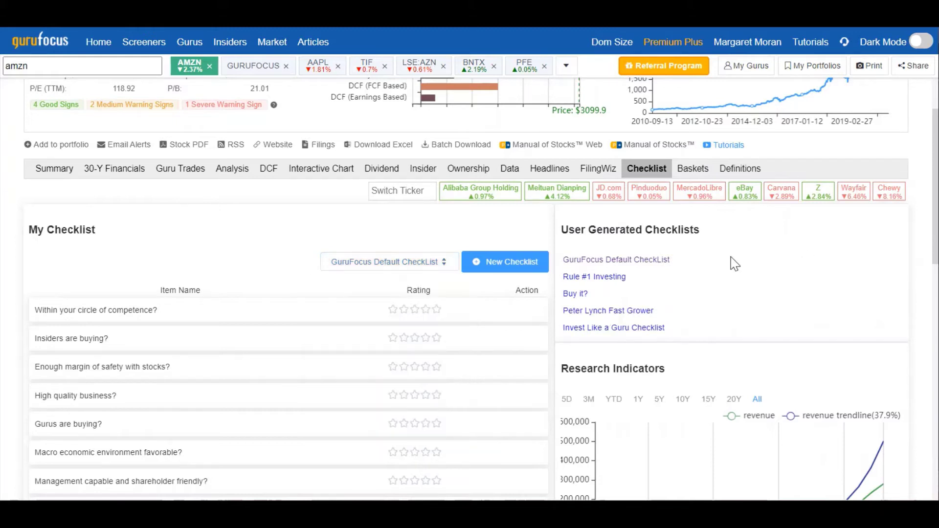
Create a new checklist named 'aaa' based on the GuruFocus Default CheckList template.
left_click(511, 264)
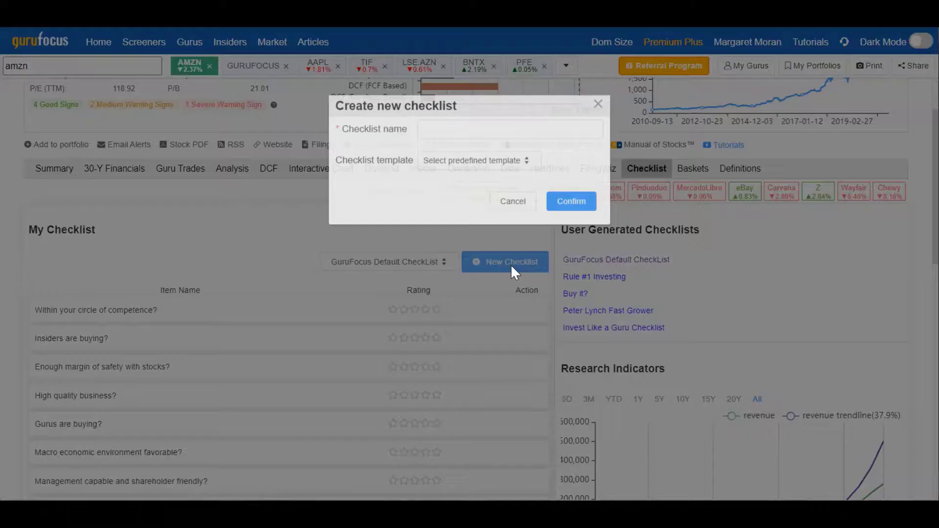
left_click(469, 134)
type("aaa")
left_click(465, 171)
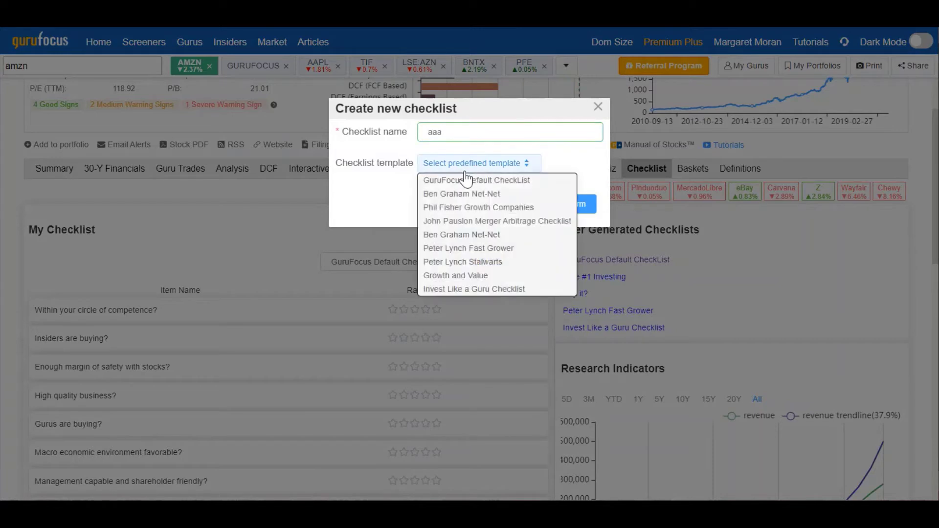
left_click(465, 179)
left_click(584, 208)
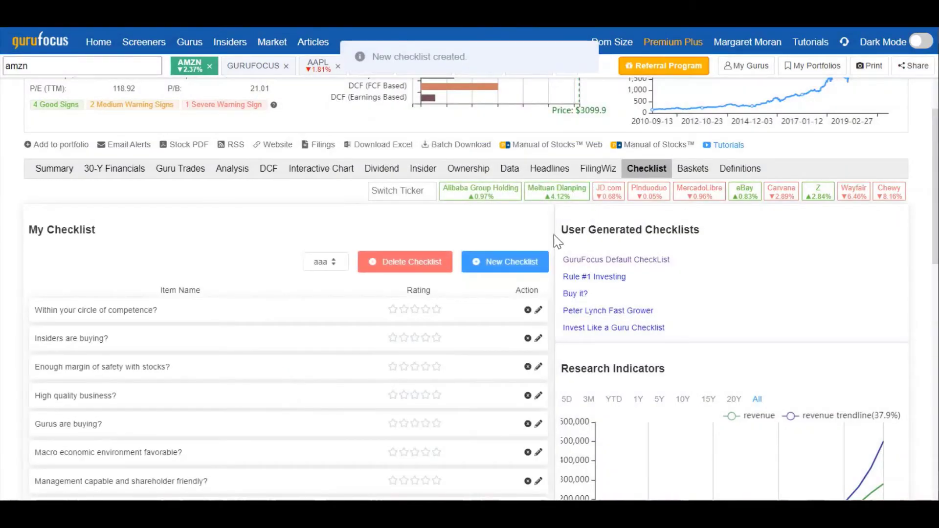
Delete the circle-of-competence question from the aaa checklist.
scroll(530, 287, "down", 2)
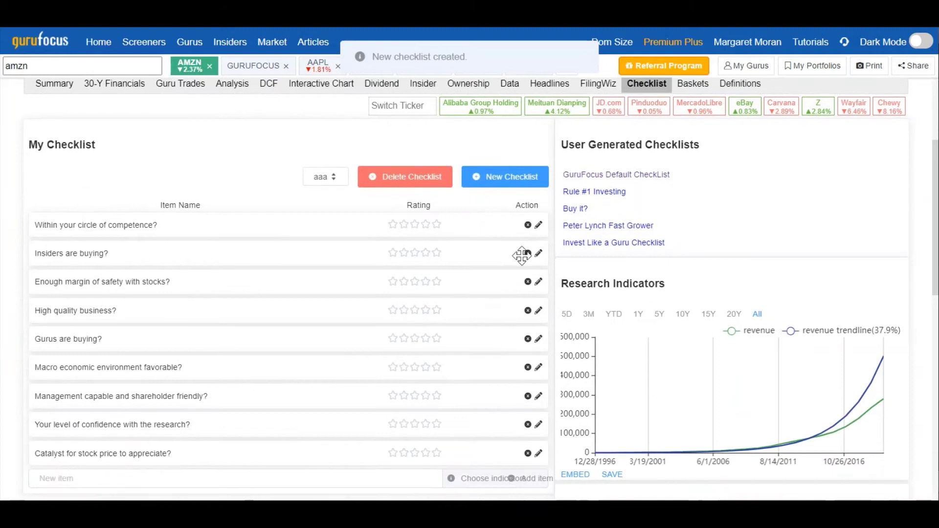
left_click(528, 224)
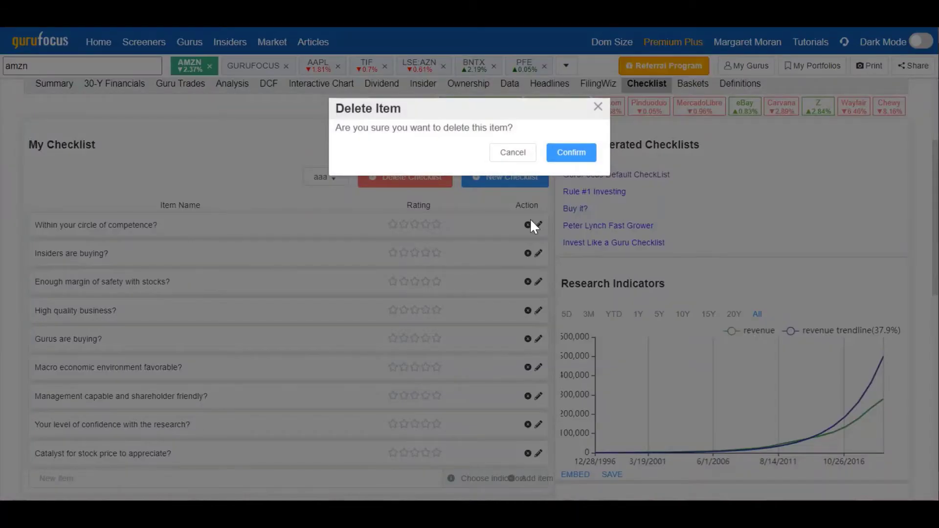
left_click(571, 154)
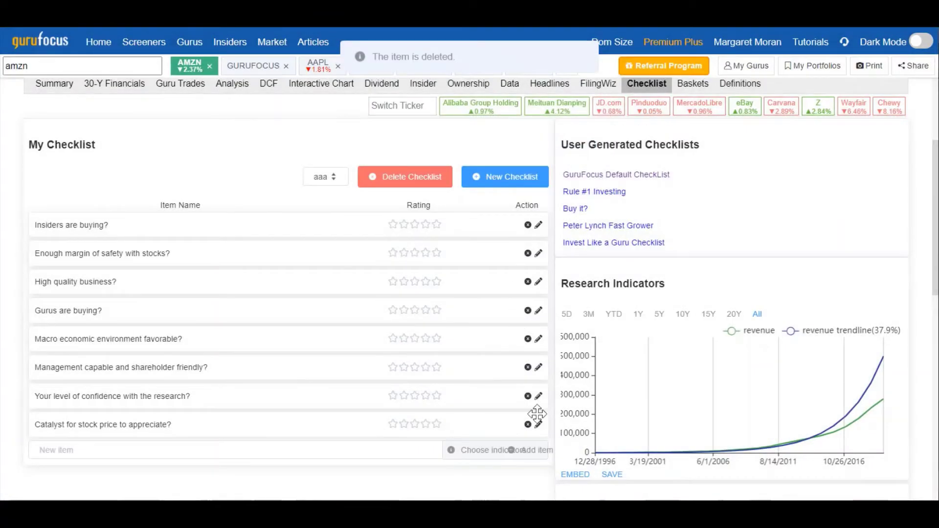
Add a new checklist item named 'gurus'.
left_click(315, 451)
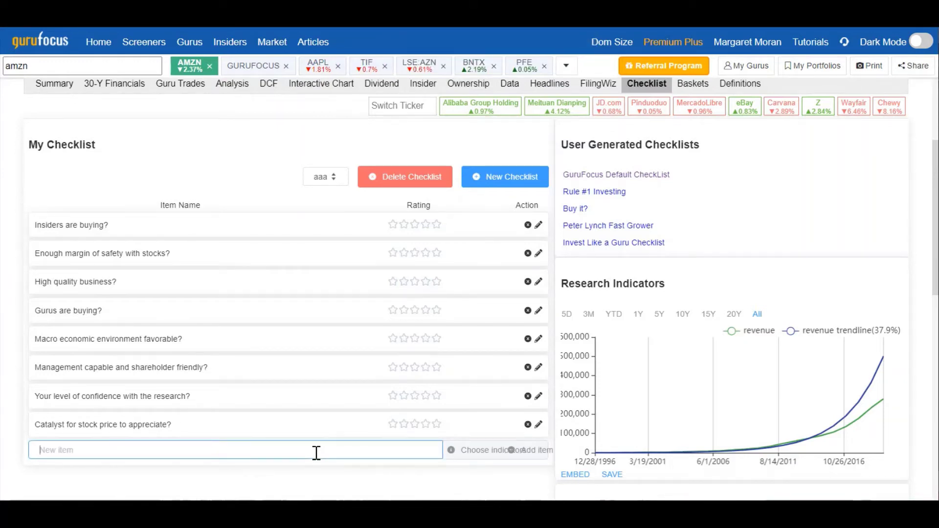
type("gurus")
scroll(320, 435, "down", 4)
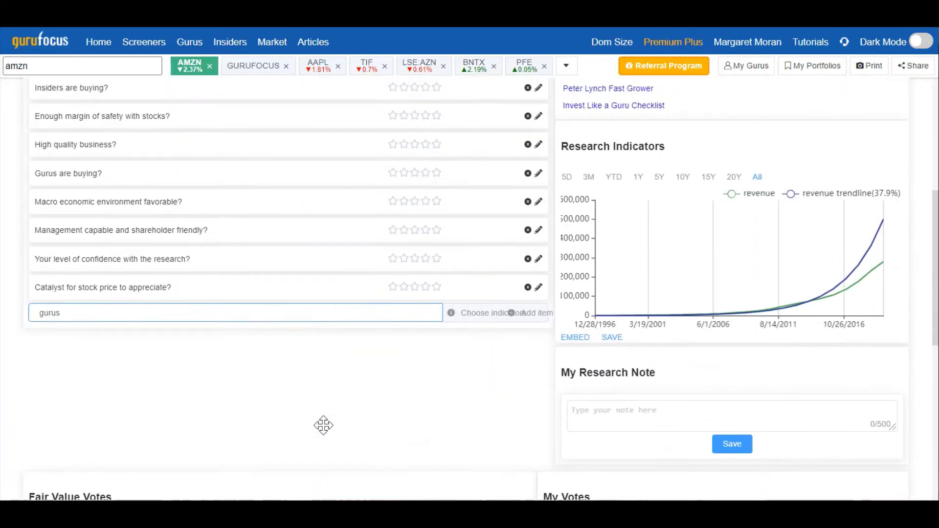
scroll(324, 432, "up", 4)
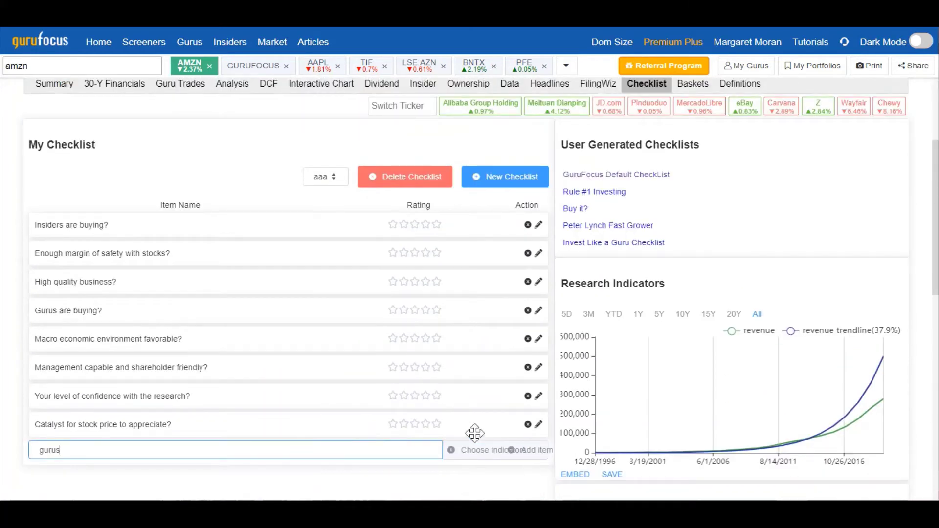
left_click(520, 457)
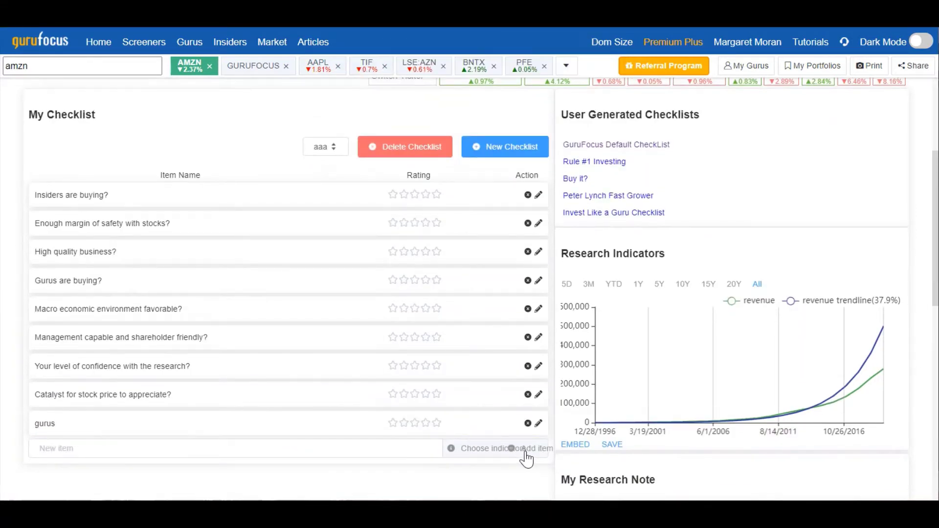
scroll(526, 458, "up", 4)
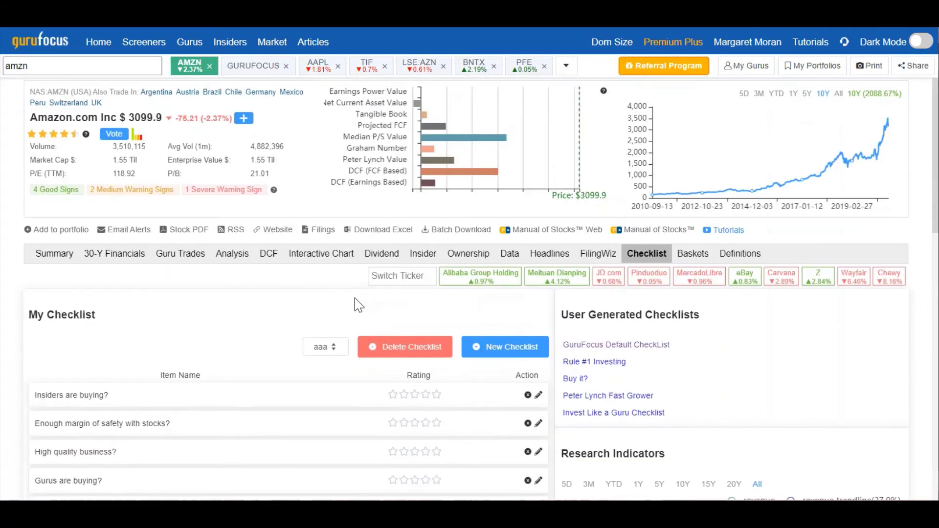
mouse_move(119, 139)
left_click(683, 259)
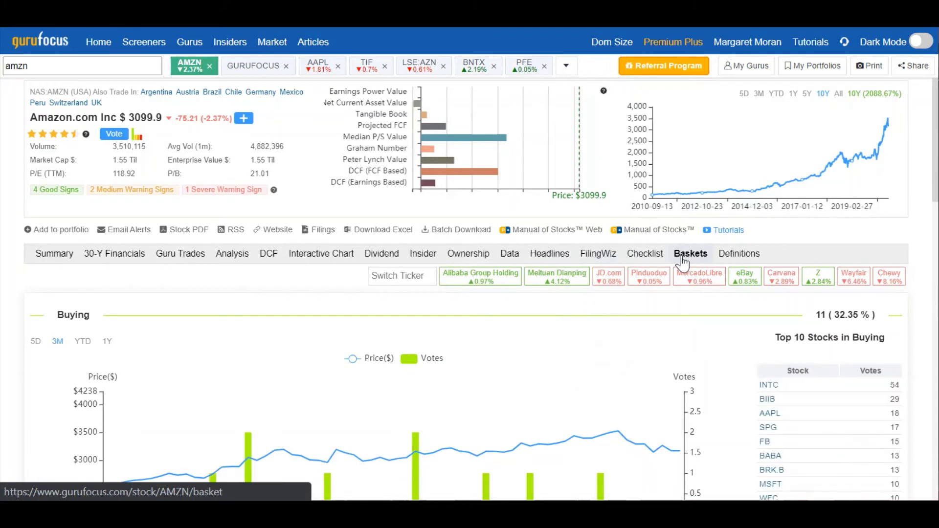
Scroll AMZN's Baskets page to view the vote results, with Buying at 7 (43.75%).
scroll(661, 341, "down", 13)
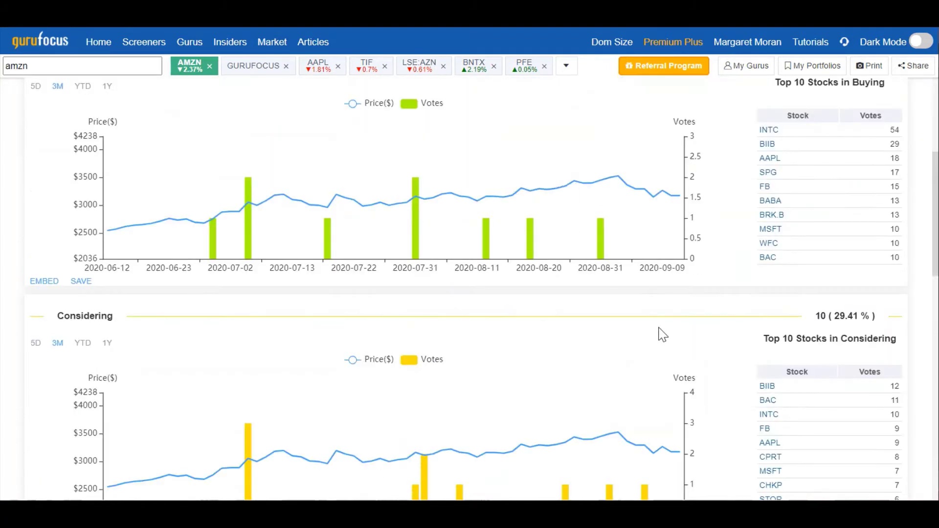
scroll(661, 330, "up", 11)
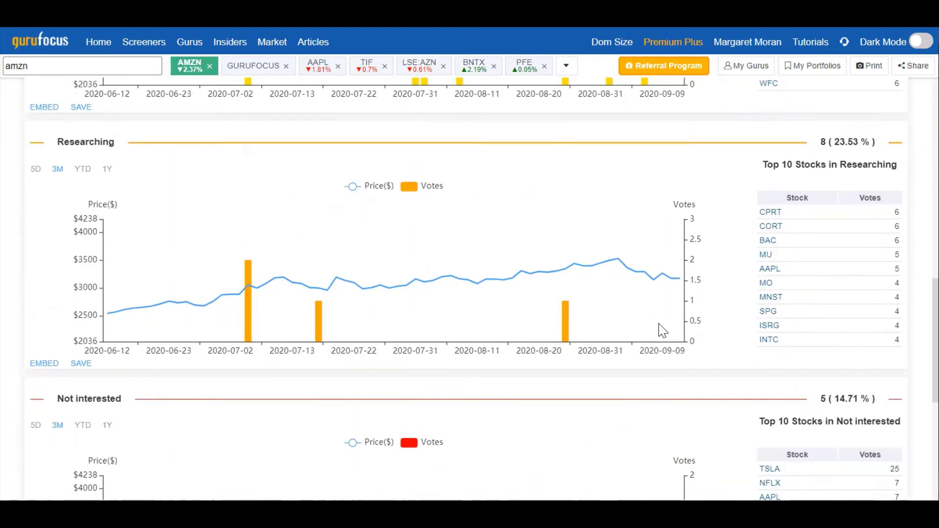
scroll(661, 330, "up", 2)
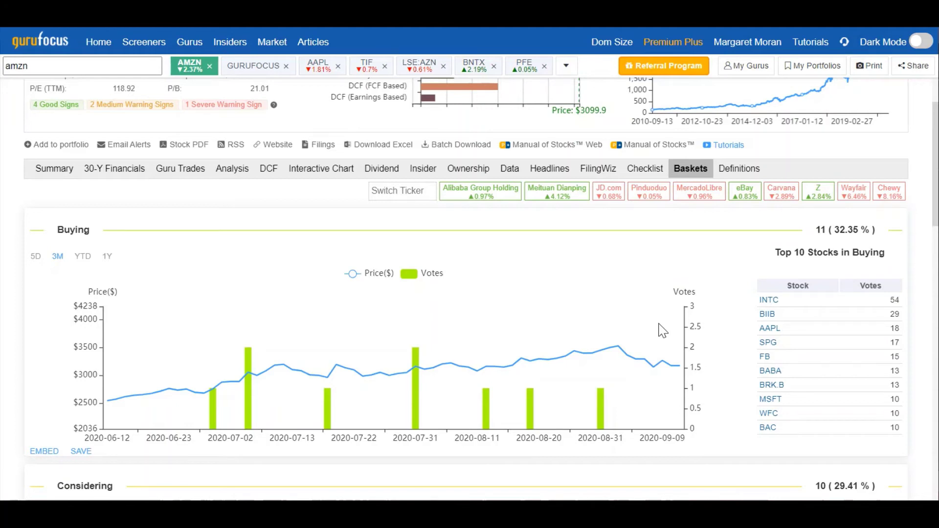
scroll(662, 331, "up", 2)
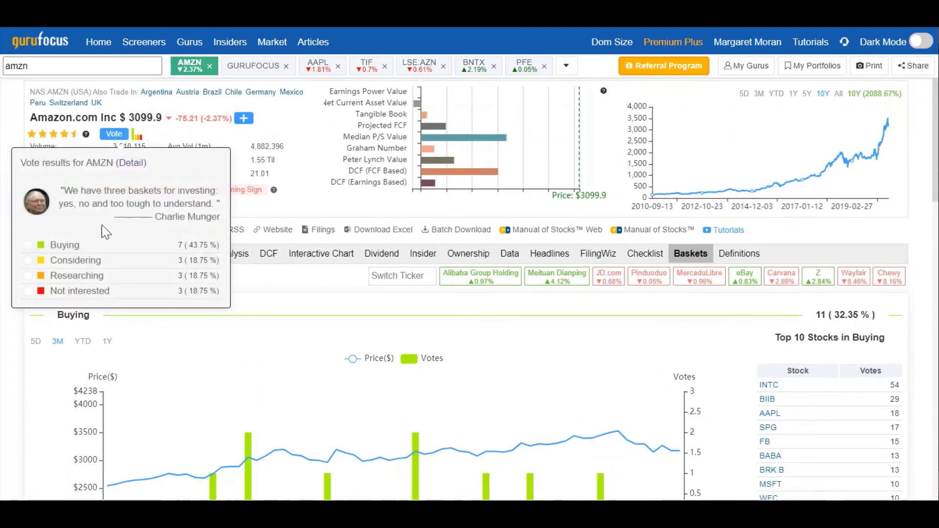
Vote AMZN as Not interested and go to the Not interested basket.
left_click(28, 291)
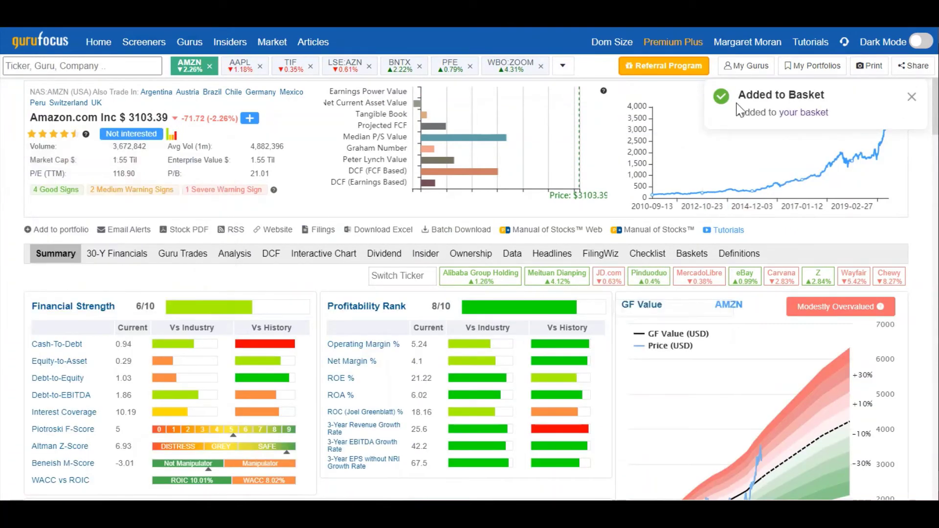
left_click(798, 124)
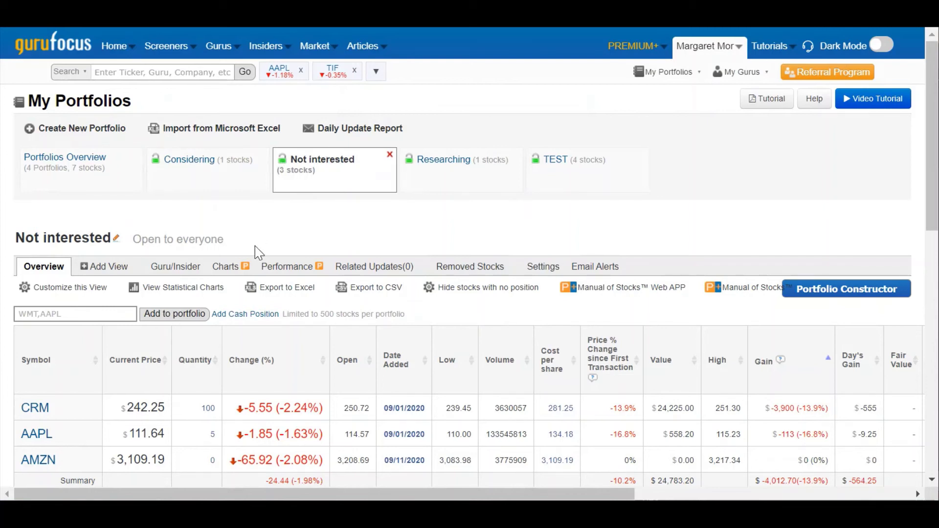
Delete the AMZN row from the Not interested portfolio and confirm the removal.
scroll(258, 253, "down", 2)
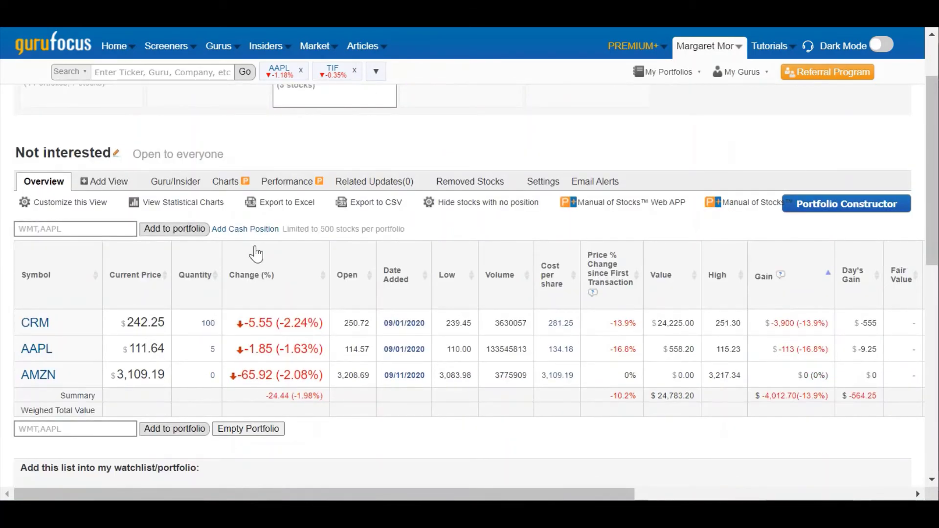
mouse_move(101, 374)
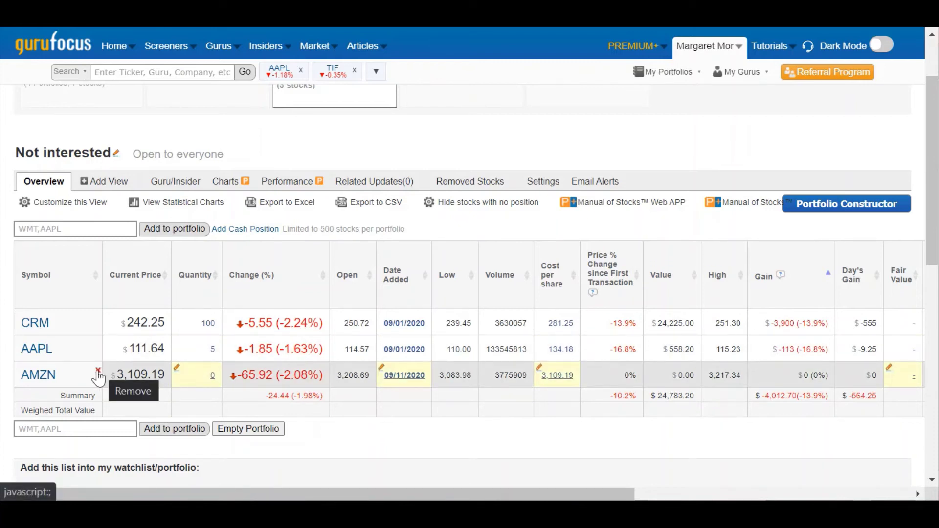
left_click(98, 372)
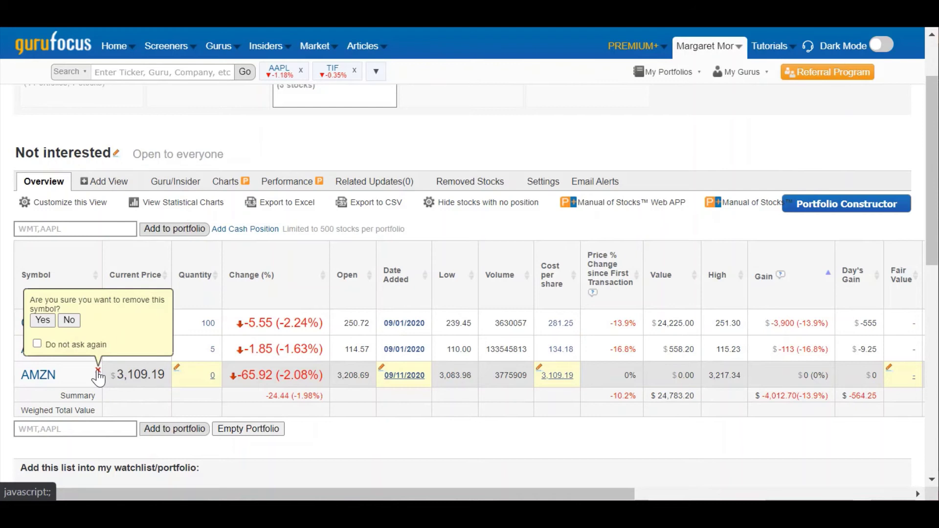
left_click(41, 323)
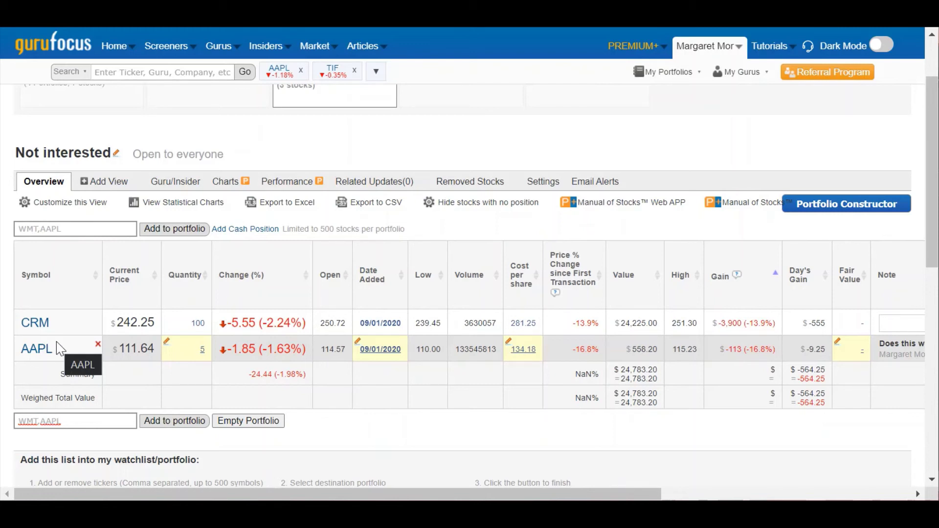
scroll(486, 203, "up", 2)
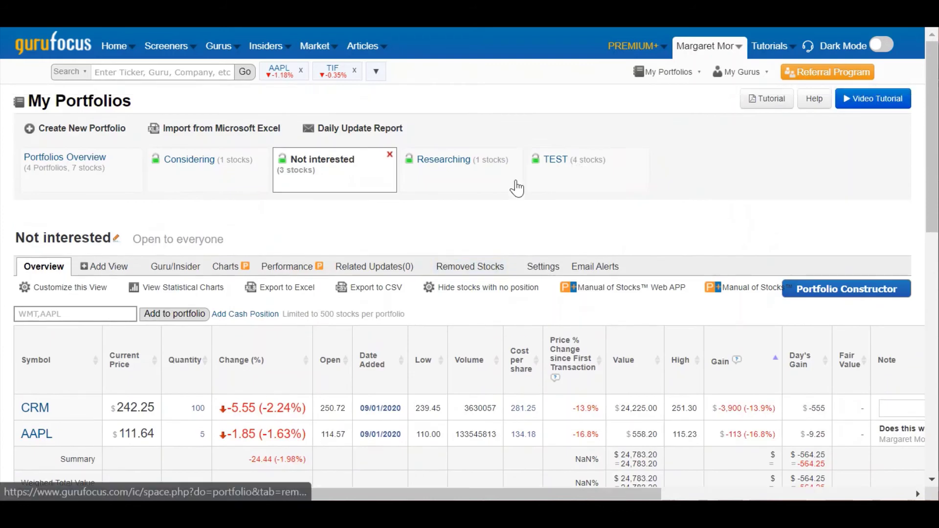
mouse_move(668, 77)
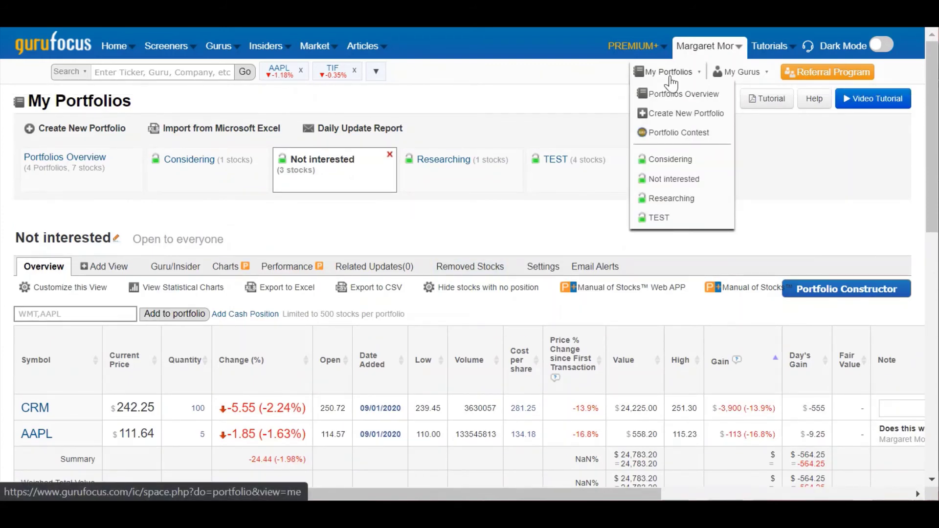
left_click(60, 139)
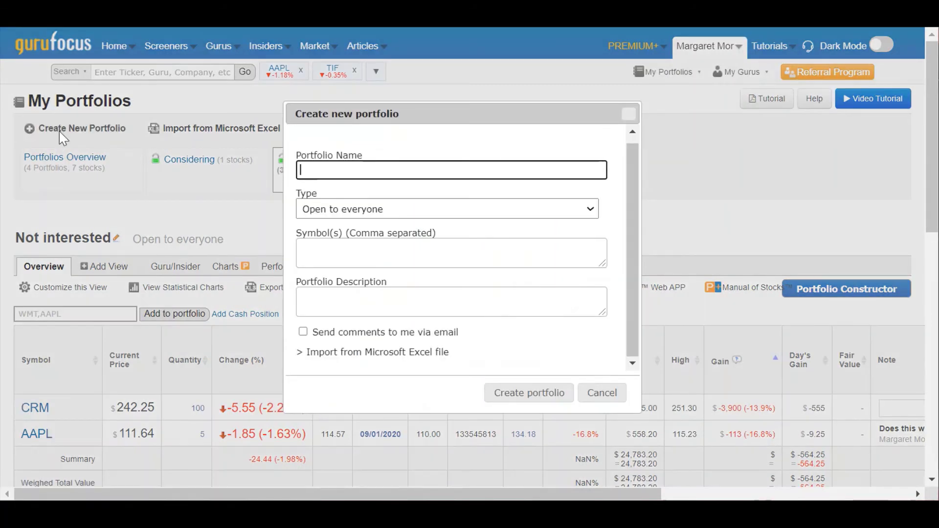
scroll(552, 323, "down", 3)
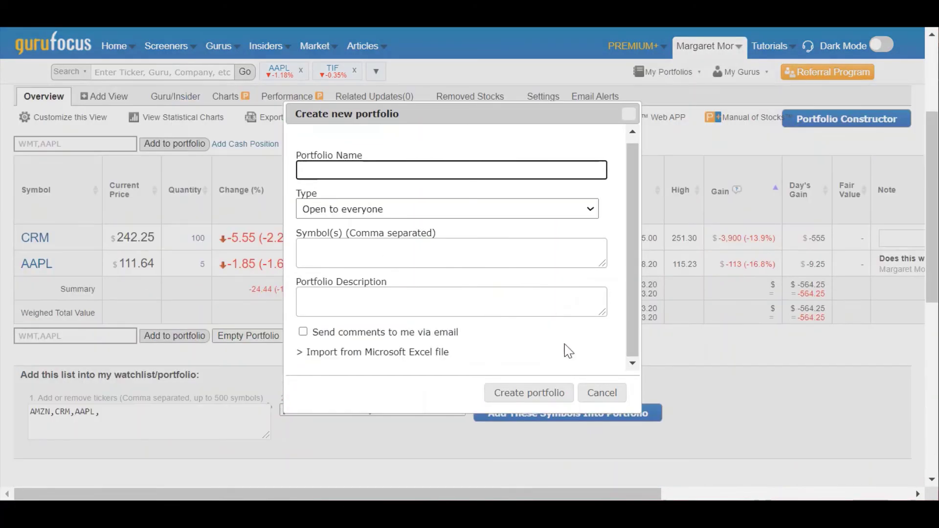
left_click(589, 398)
scroll(465, 372, "down", 1)
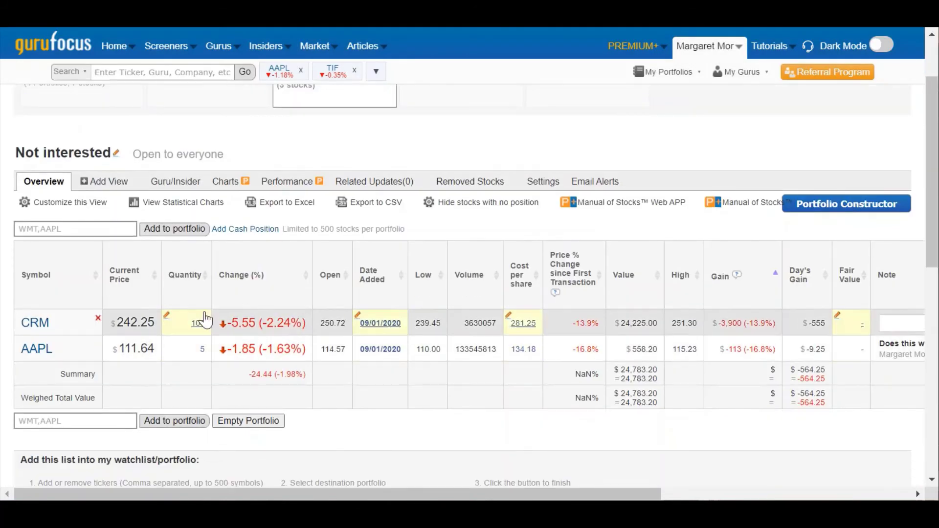
Add AMZN to the Not interested portfolio and move the Date Added column before Change (%).
left_click(94, 233)
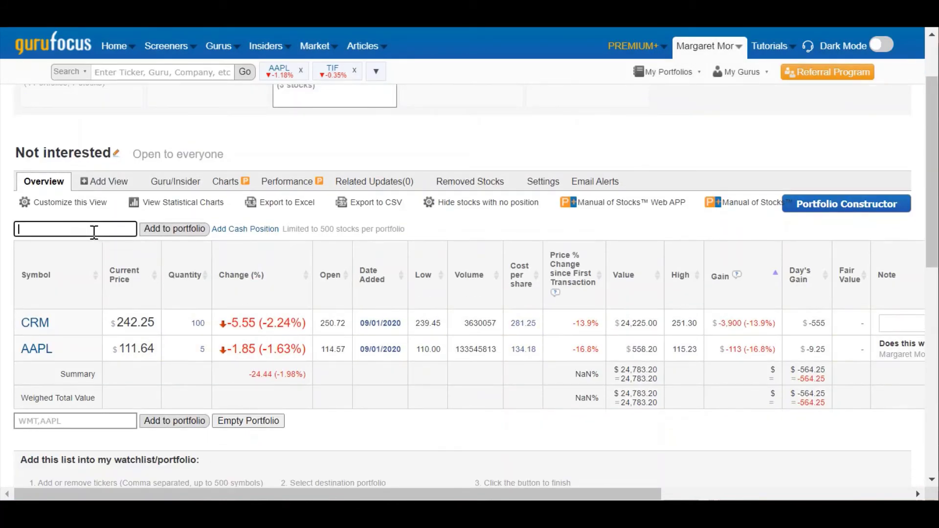
type("a")
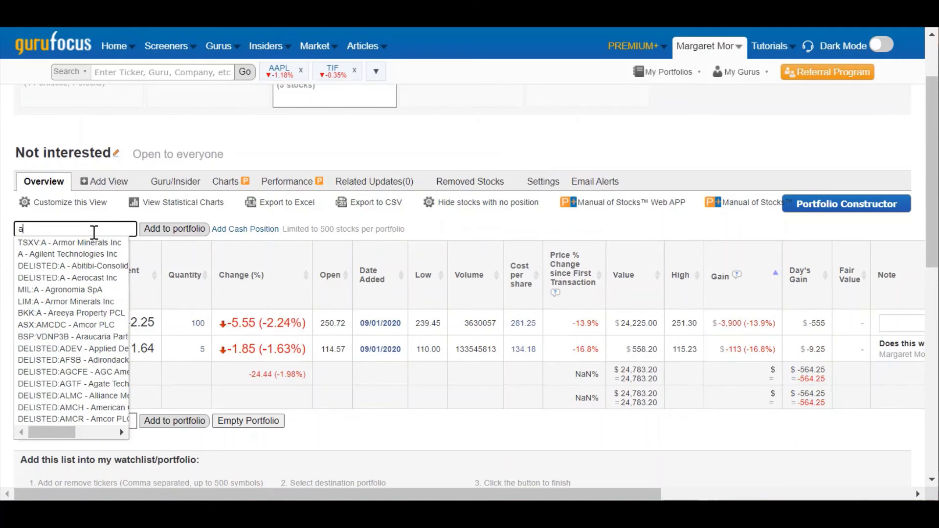
type("mzn")
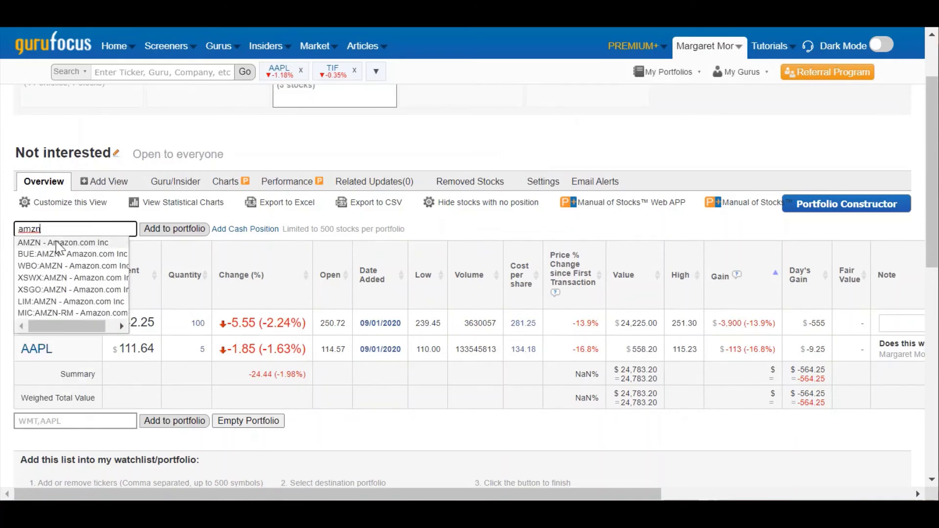
left_click(57, 247)
left_click(158, 230)
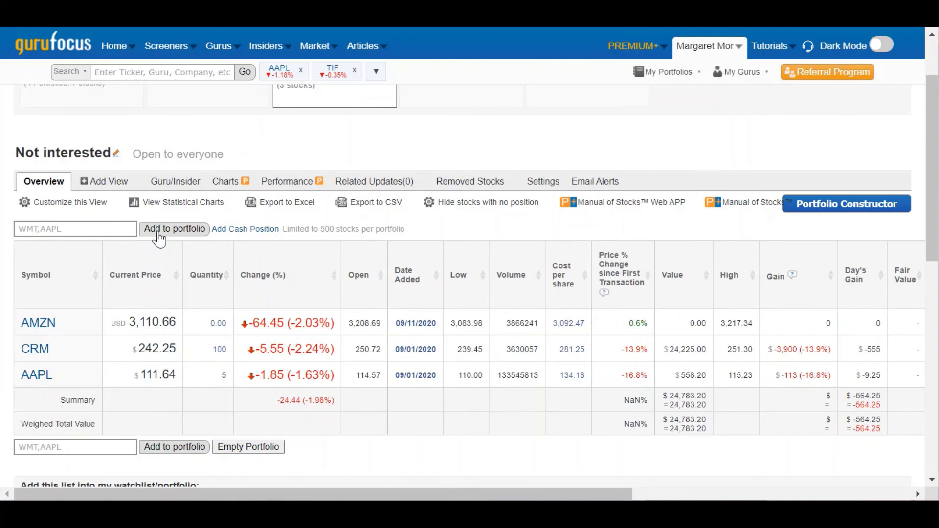
mouse_move(396, 324)
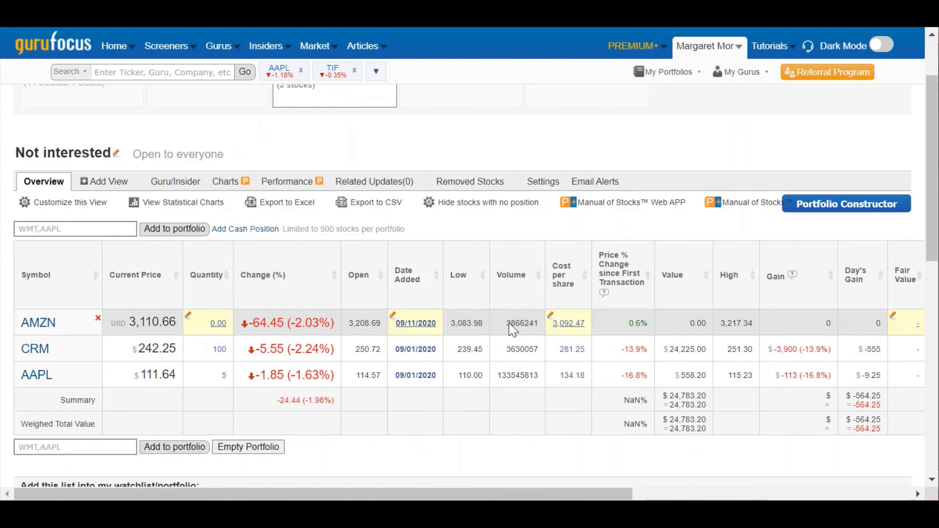
left_click_drag(437, 282, 250, 286)
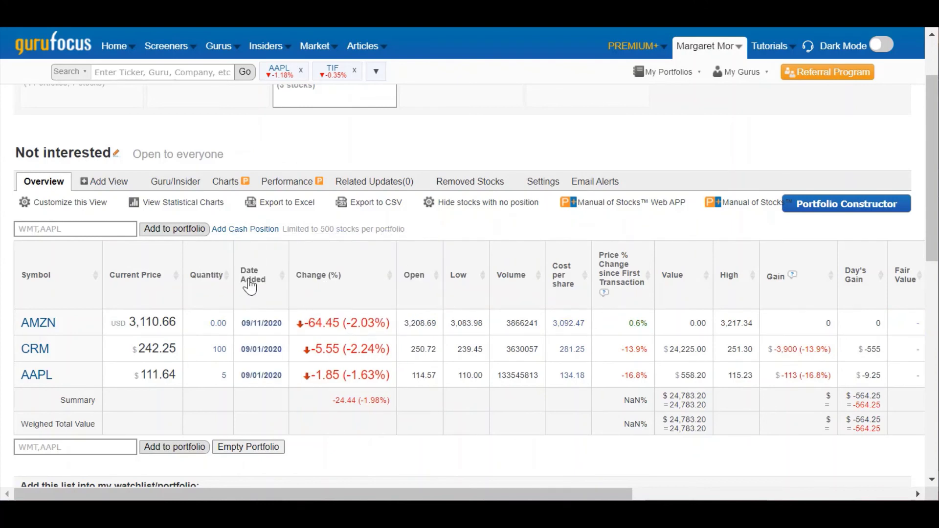
Open Customize this View and scroll through the column checkbox lists to the Save View buttons.
left_click(54, 207)
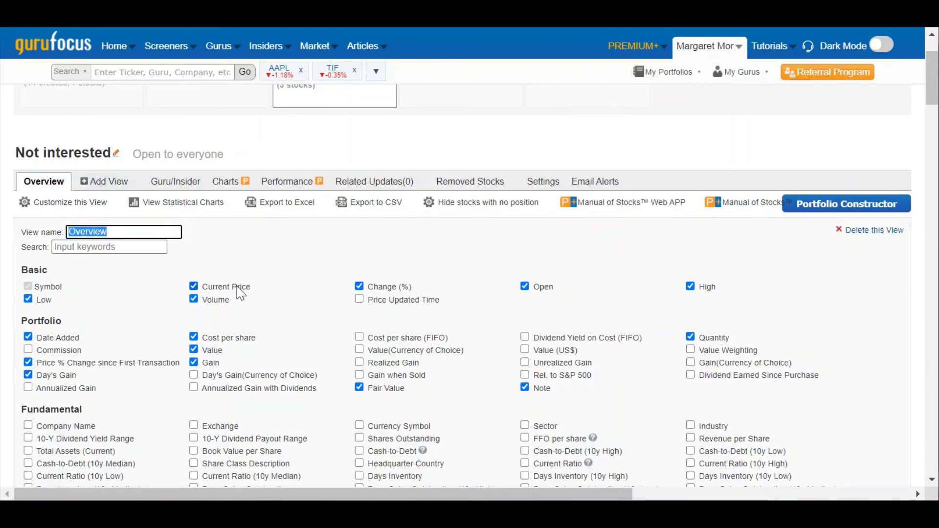
scroll(240, 293, "down", 7)
scroll(240, 294, "down", 20)
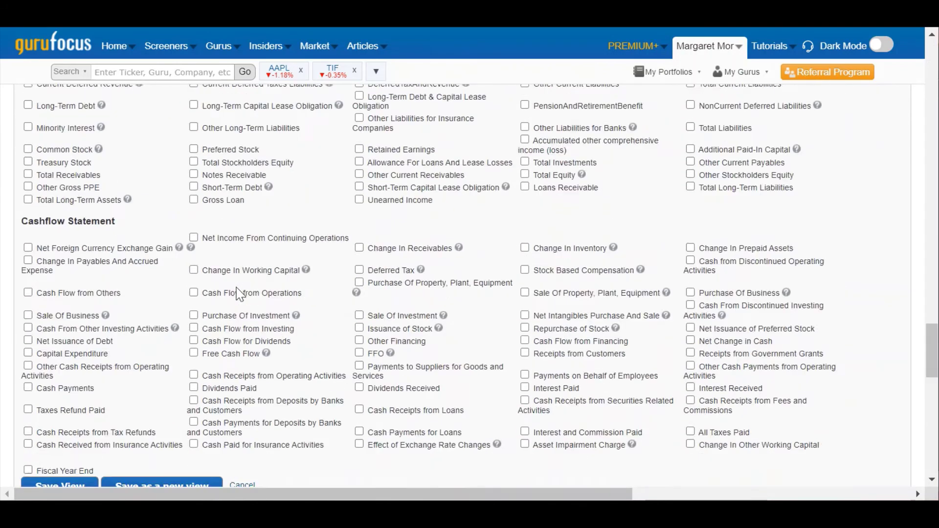